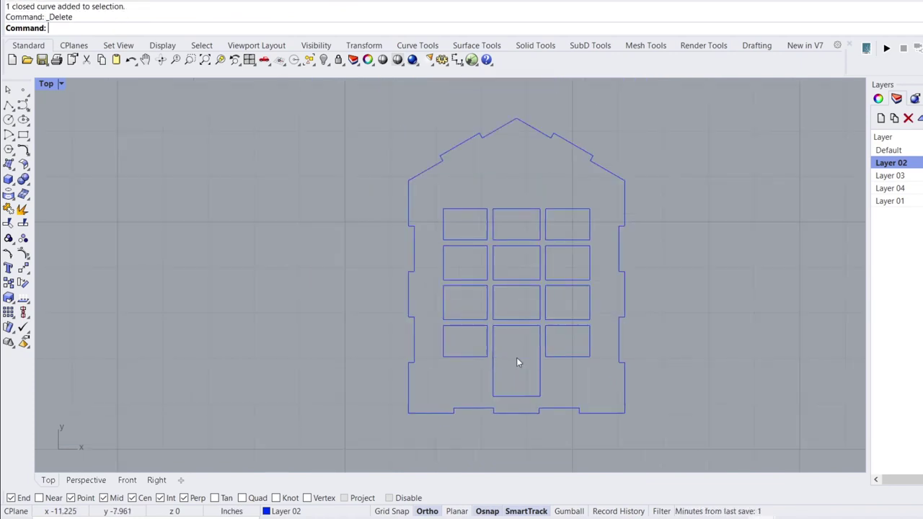
# Draw a taller rectangular polyline to replace the lower-left window opening, matching the existing opening's width and top edge
pyautogui.scroll(3, 498, 359)
pyautogui.click(454, 356)
pyautogui.write('po')
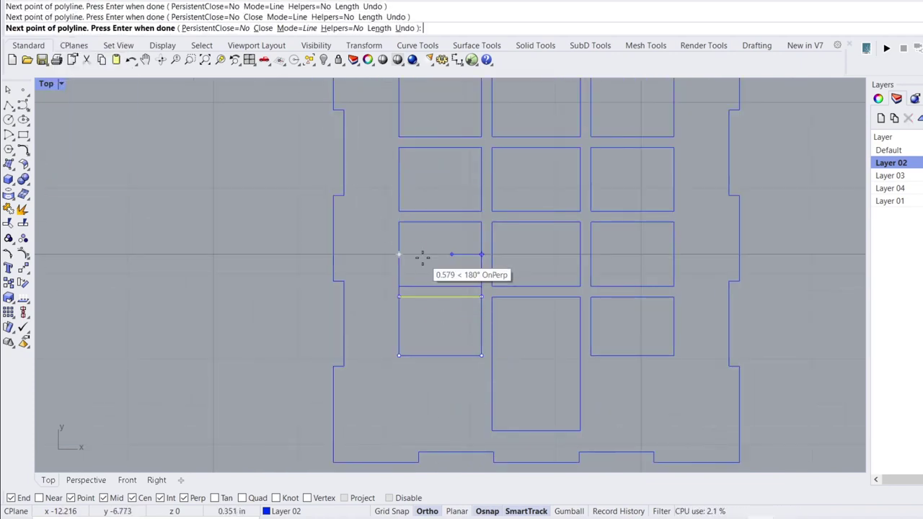
pyautogui.write('line')
pyautogui.press('Return')
pyautogui.click(440, 297)
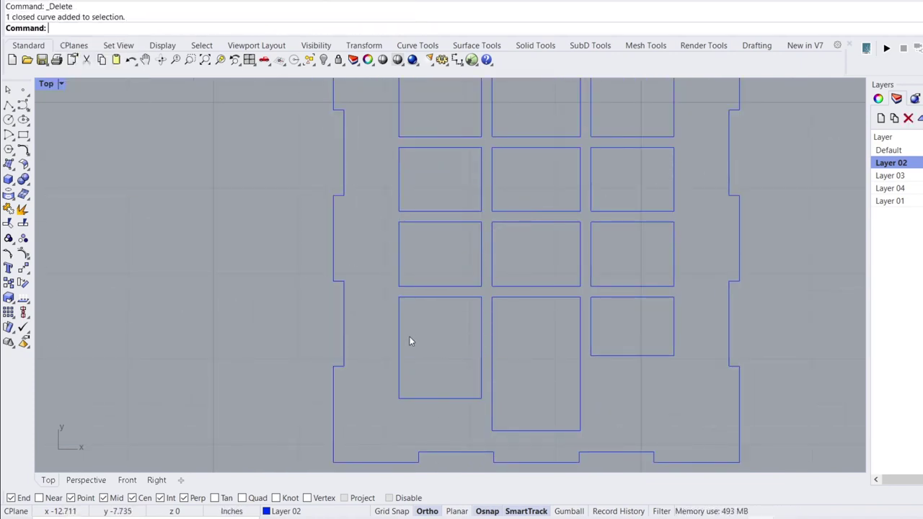
pyautogui.click(440, 398)
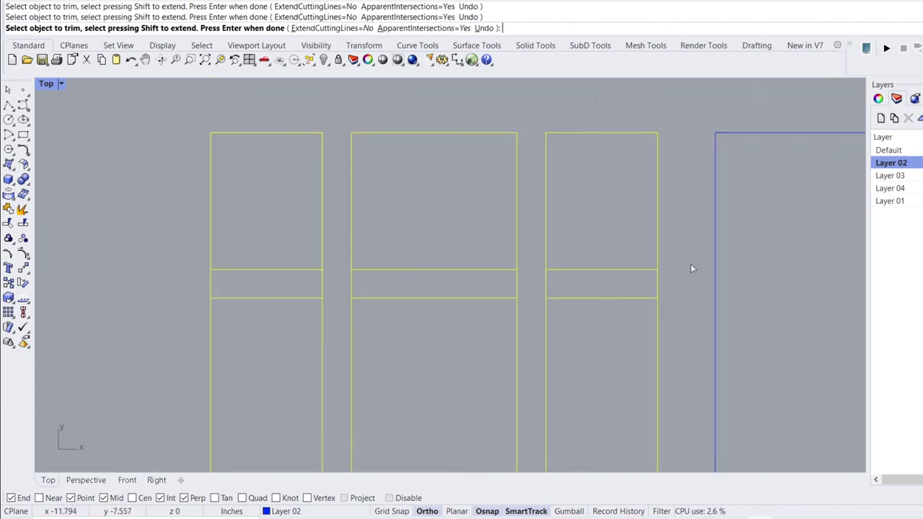
# Finish trimming the lower-left window, select its pane curves, and delete the plain lower-right window opening
pyautogui.scroll(-3, 298, 409)
pyautogui.scroll(1, 298, 408)
pyautogui.moveTo(316, 382); pyautogui.dragTo(465, 195)
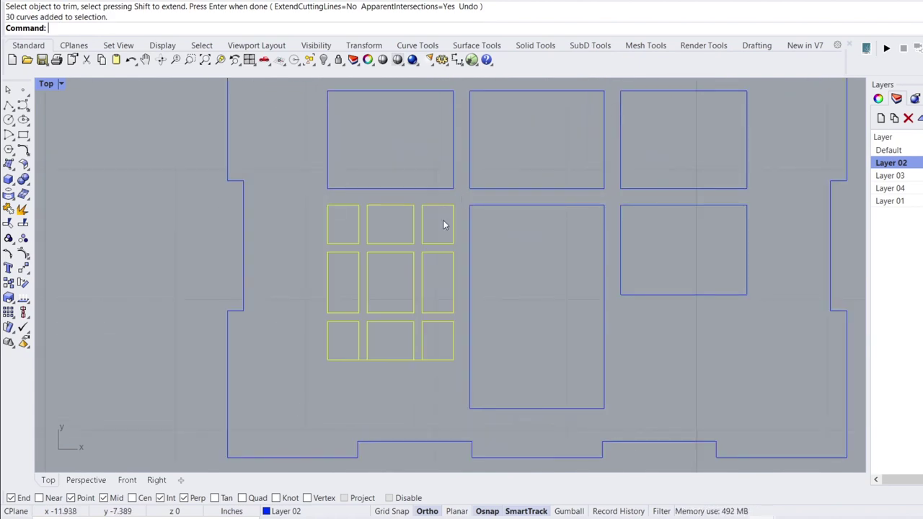
pyautogui.click(691, 295)
pyautogui.press('Delete')
pyautogui.scroll(-3, 335, 416)
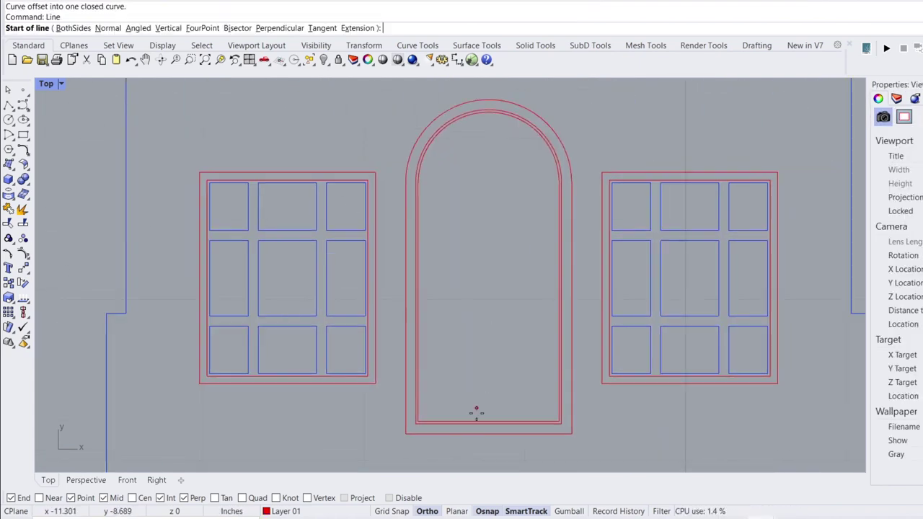
# Draw a vertical panel line inside the arched door frame and mirror it about the door's centre line
pyautogui.click(453, 420)
pyautogui.scroll(2, 502, 385)
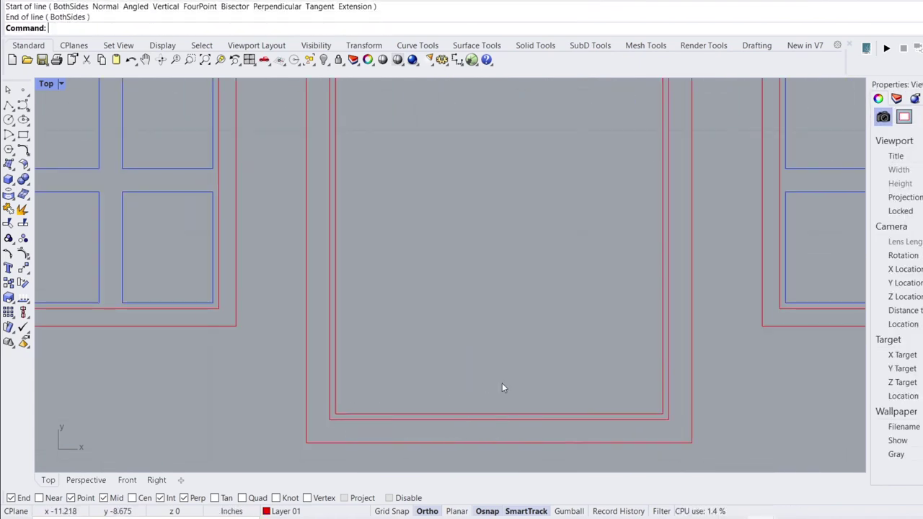
pyautogui.scroll(-2, 502, 385)
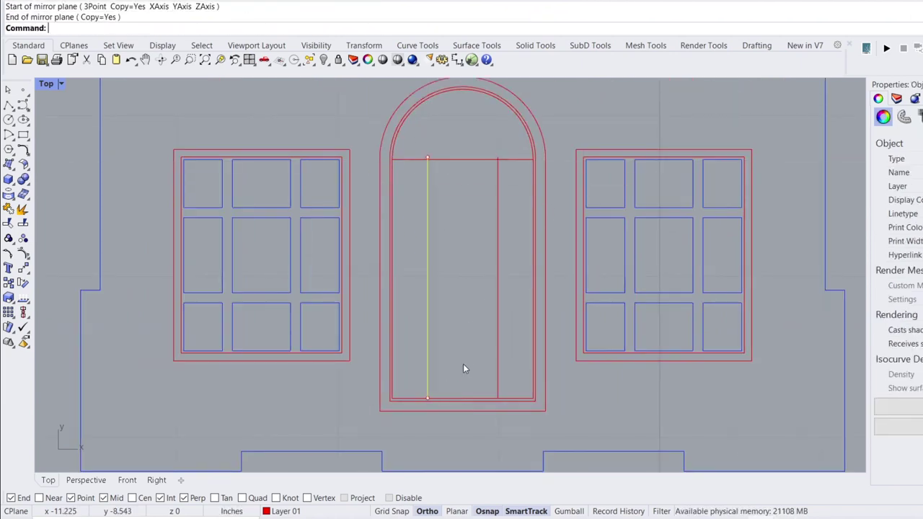
pyautogui.press('Return')
pyautogui.scroll(2, 437, 138)
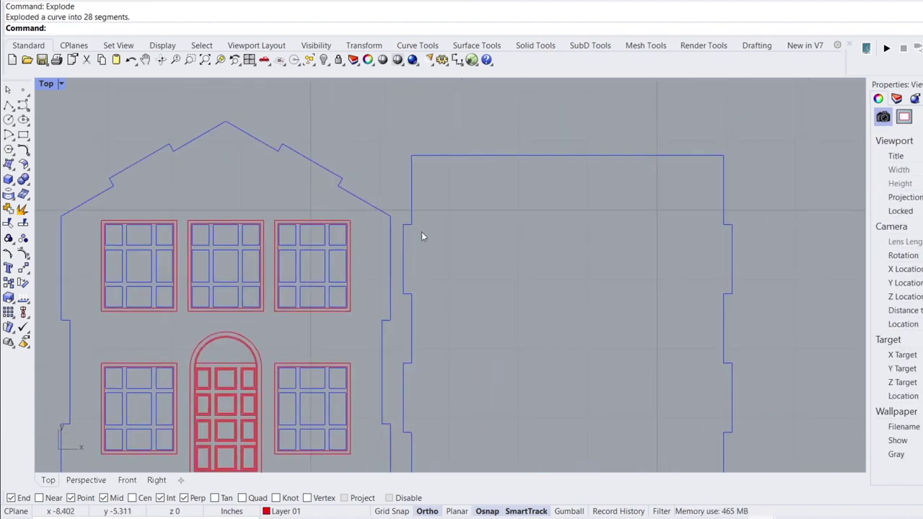
# Select the upper outline segments of the exploded side wall and the outlines of the chimney pieces
pyautogui.moveTo(396, 189); pyautogui.dragTo(791, 299)
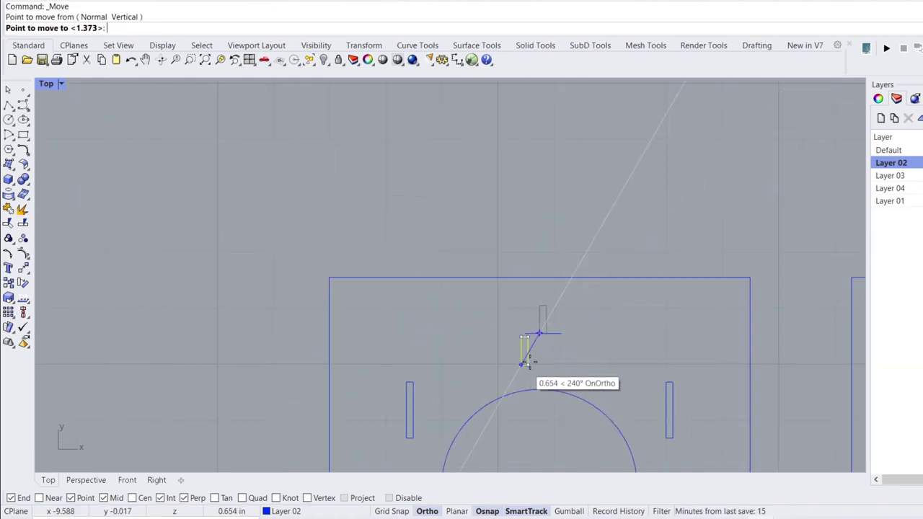
pyautogui.moveTo(264, 290); pyautogui.dragTo(186, 360)
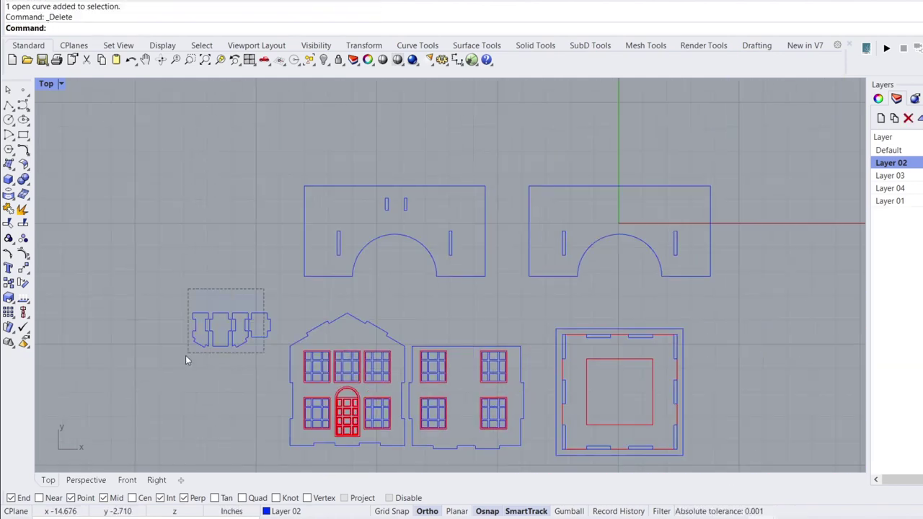
pyautogui.scroll(3, 225, 291)
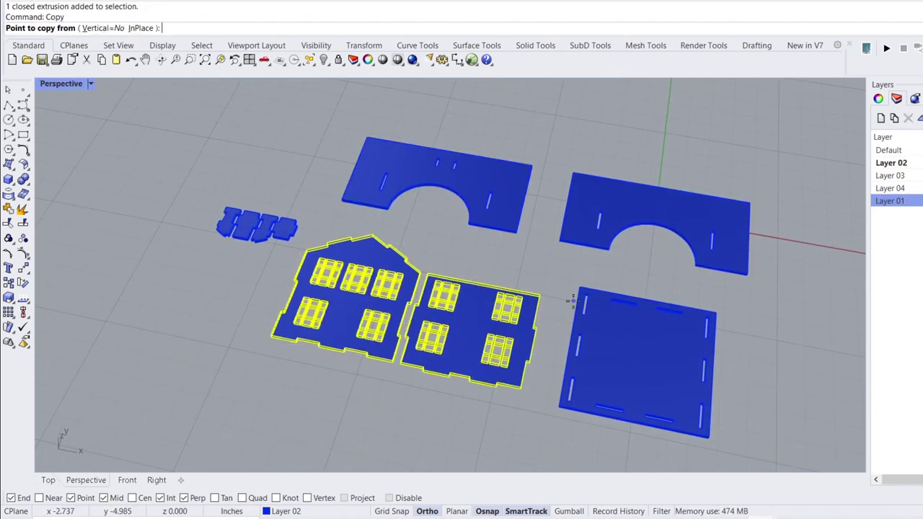
# Copy the extruded front and side walls, and move the upright side wall into place on the base plate
pyautogui.click(574, 302)
pyautogui.press('Escape')
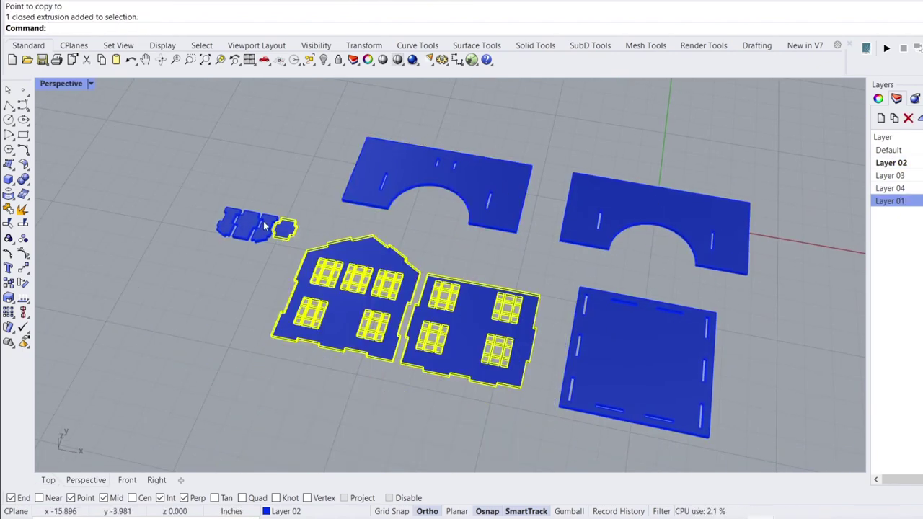
pyautogui.hotkey('ctrl', 'm')
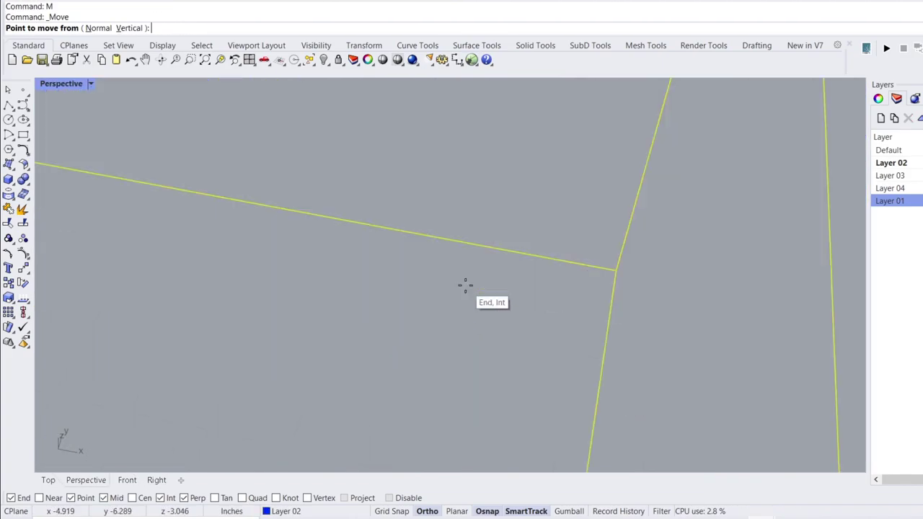
pyautogui.scroll(-5, 466, 286)
pyautogui.click(496, 324)
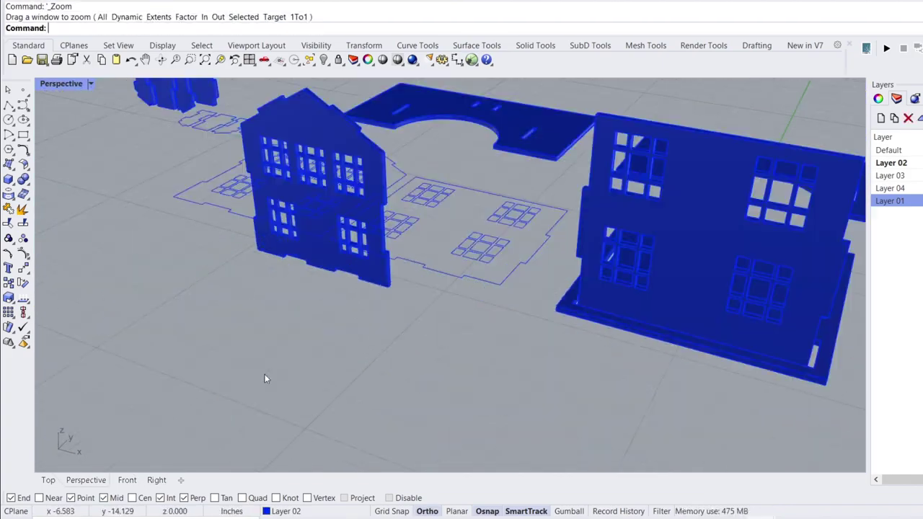
# Move the upright gabled front wall from its bottom tab corner onto the matching corner of the base plate
pyautogui.click(272, 150)
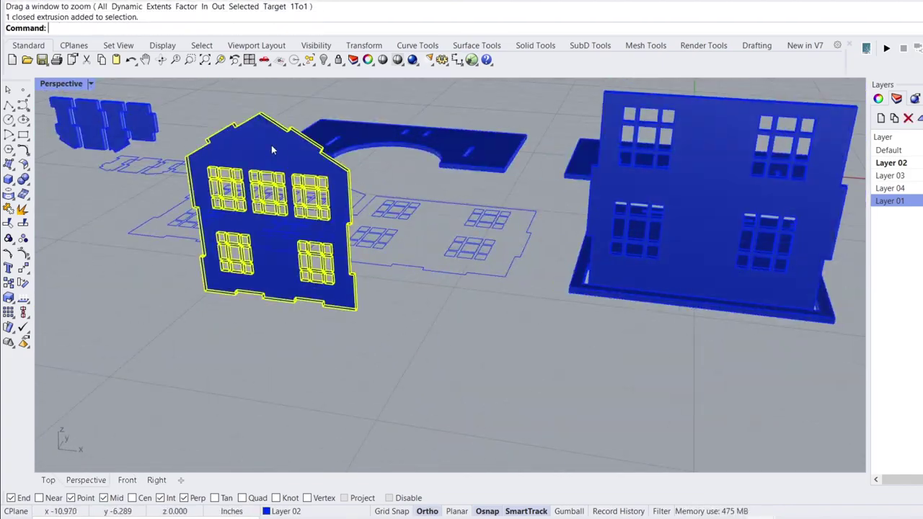
pyautogui.press('Return')
pyautogui.write('m')
pyautogui.press('Return')
pyautogui.click(289, 316)
pyautogui.scroll(5, 344, 306)
pyautogui.click(587, 350)
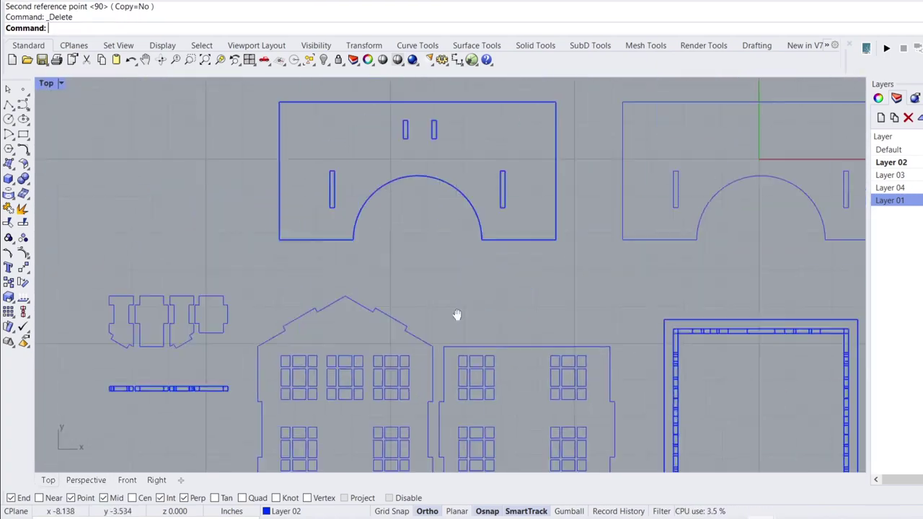
# Position the four-slot roof panel on the gabled walls and move the notched chimney side piece against the adjoining piece
pyautogui.click(451, 273)
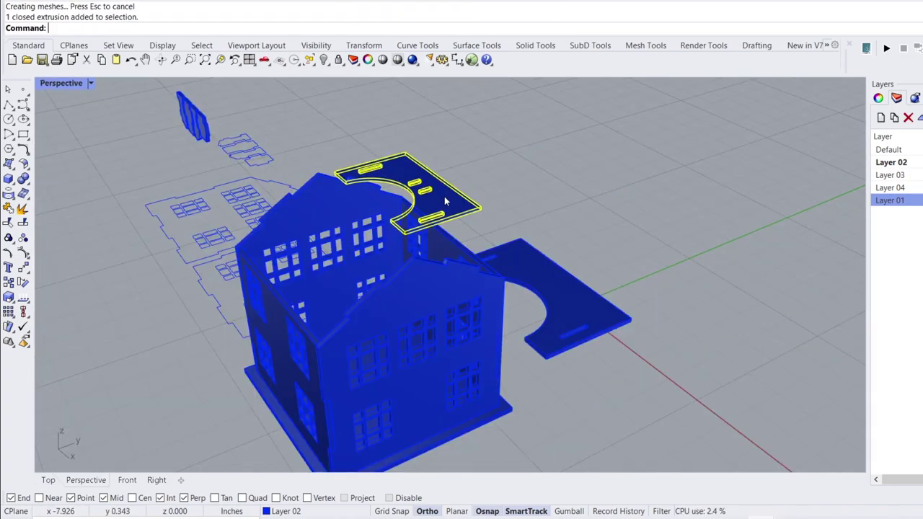
pyautogui.click(444, 215)
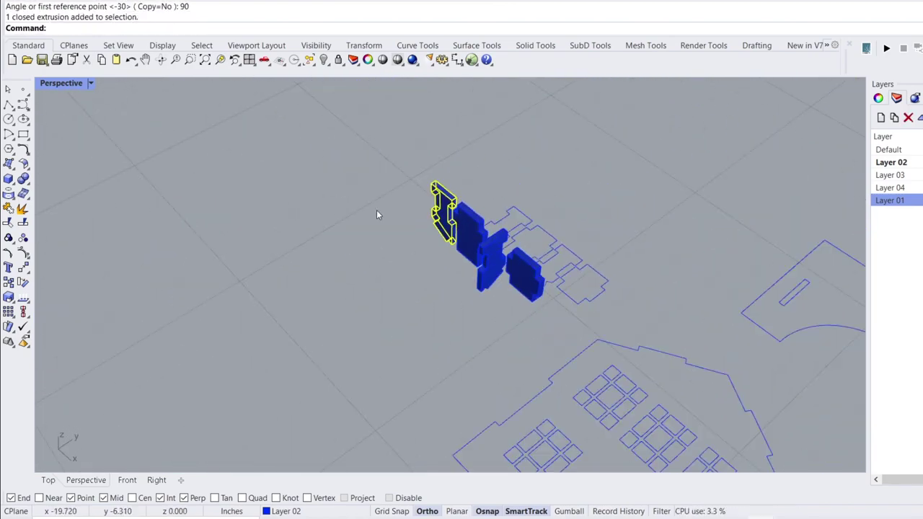
pyautogui.click(574, 313)
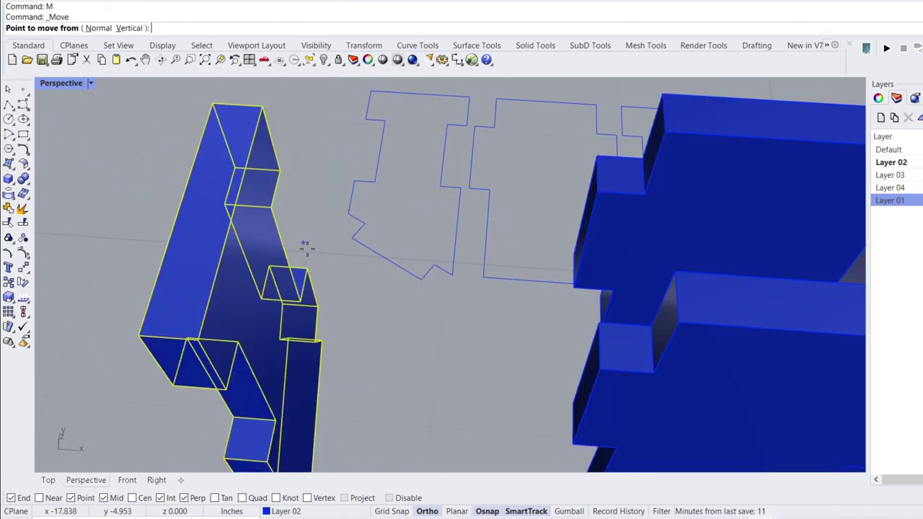
pyautogui.click(278, 169)
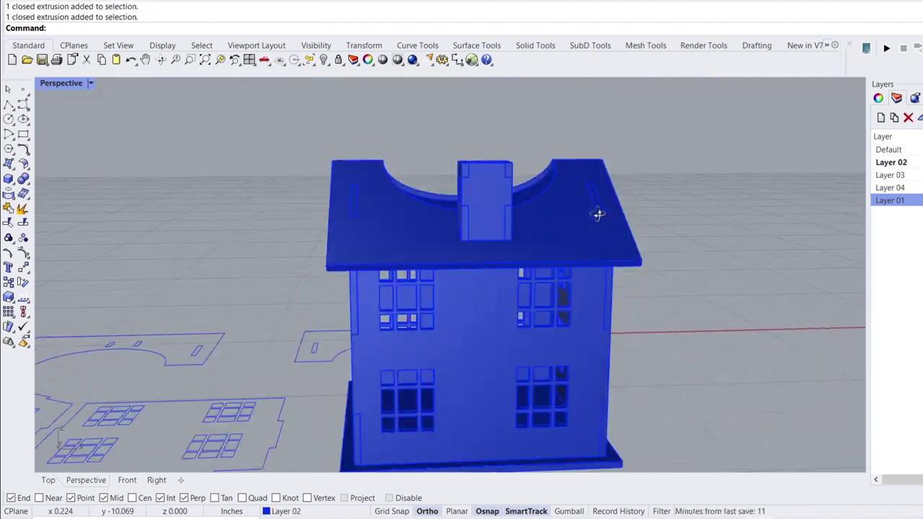
# Change the Perspective viewport's display mode for the assembled house
pyautogui.click(90, 83)
pyautogui.click(72, 151)
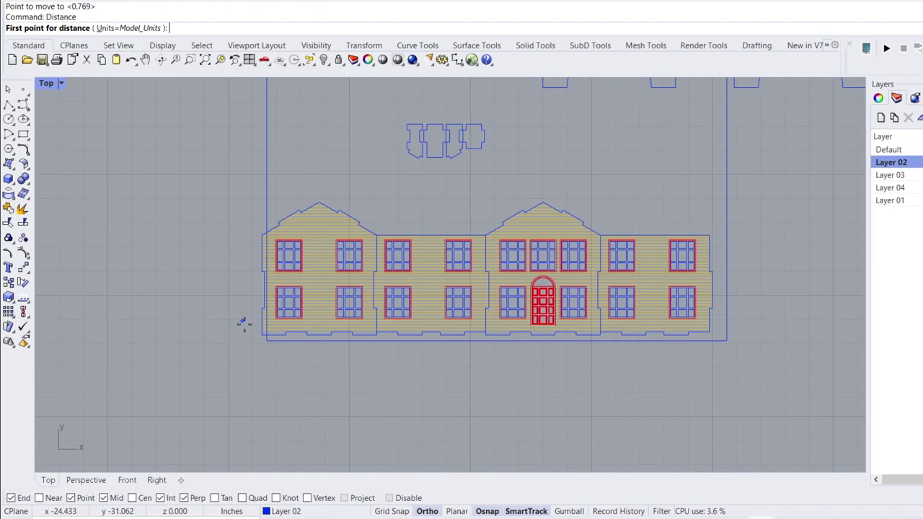
# Measure the length of the joined wall row along its bottom edge
pyautogui.click(267, 340)
pyautogui.scroll(3, 433, 324)
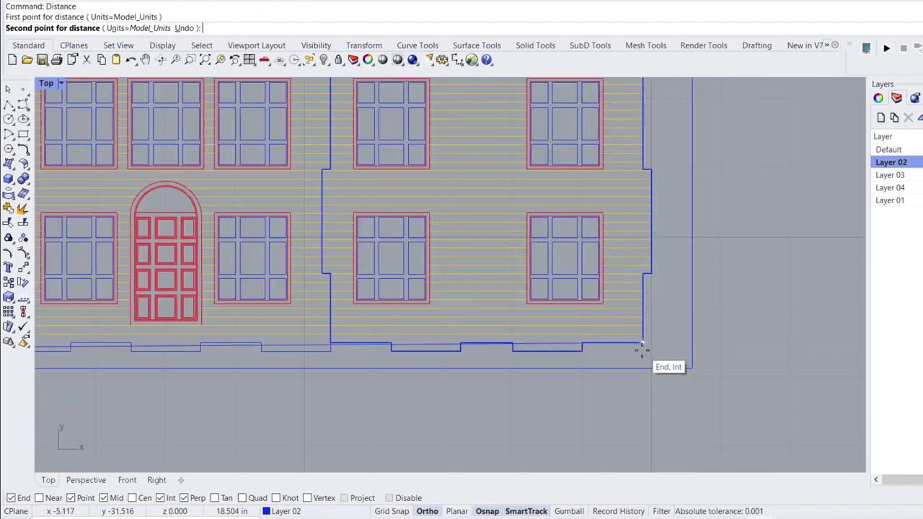
pyautogui.click(645, 352)
pyautogui.scroll(-3, 646, 339)
# Measure the overall width of the wall row between its outermost side tabs
pyautogui.press('Return')
pyautogui.scroll(3, 214, 295)
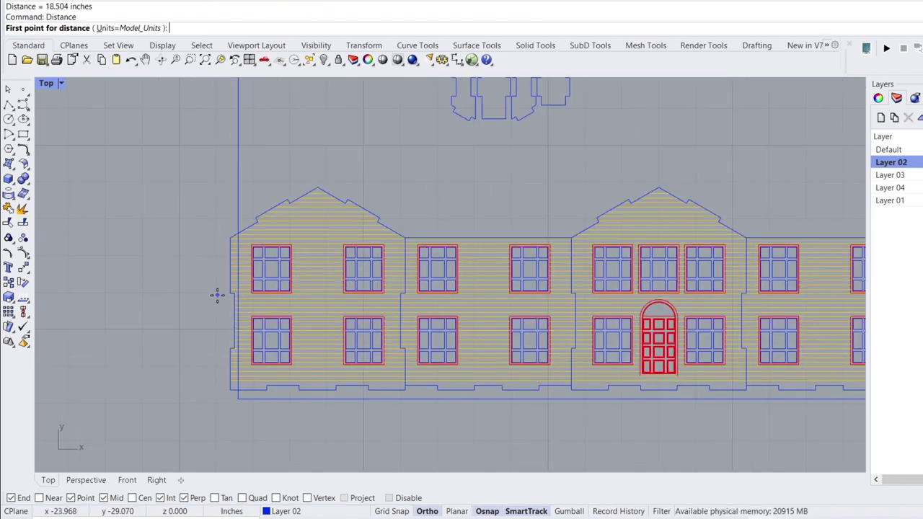
pyautogui.click(214, 295)
pyautogui.scroll(2, 651, 303)
pyautogui.click(652, 302)
# Move the four chimney piece outlines out of the sheet, past its left edge
pyautogui.scroll(-5, 683, 275)
pyautogui.moveTo(523, 189); pyautogui.dragTo(342, 225)
pyautogui.scroll(1, 432, 258)
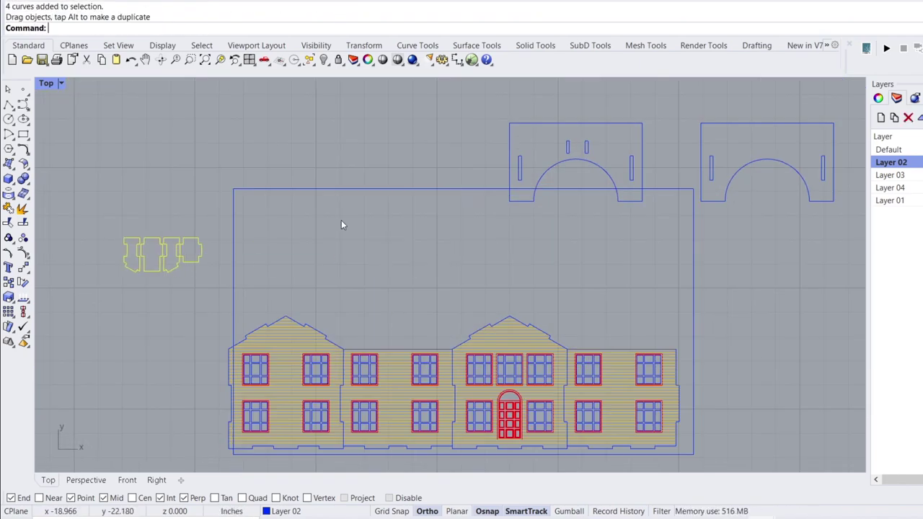
# Move the two-slot roof panel so its upper-left corner meets the four-slot roof panel's upper-right corner
pyautogui.scroll(2, 382, 303)
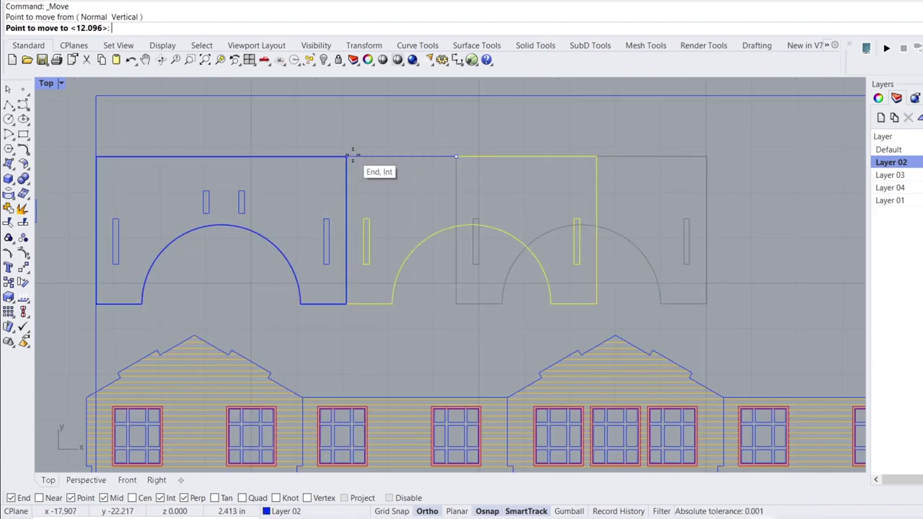
pyautogui.click(351, 154)
pyautogui.scroll(-2, 513, 245)
# Move the three right-hand chimney outlines together so they interlock with the leftmost chimney piece
pyautogui.scroll(2, 342, 236)
pyautogui.moveTo(566, 158); pyautogui.dragTo(287, 333)
pyautogui.press('Return')
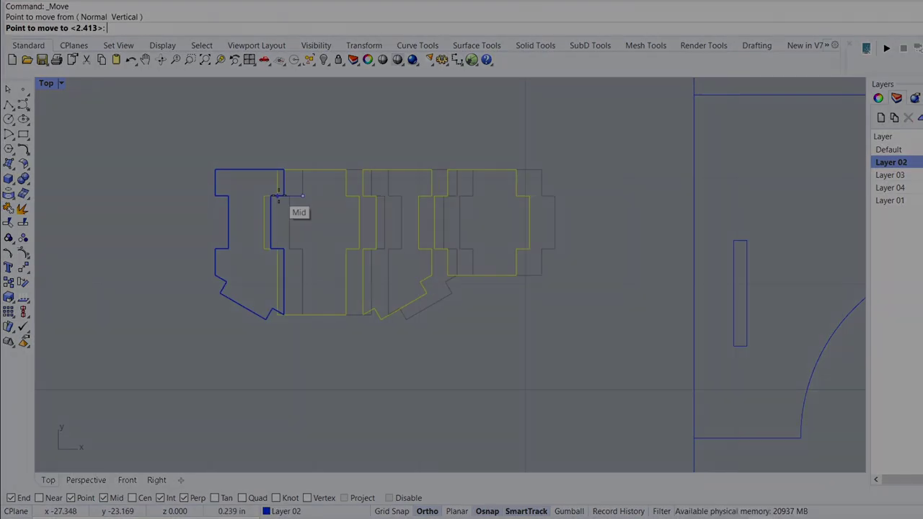